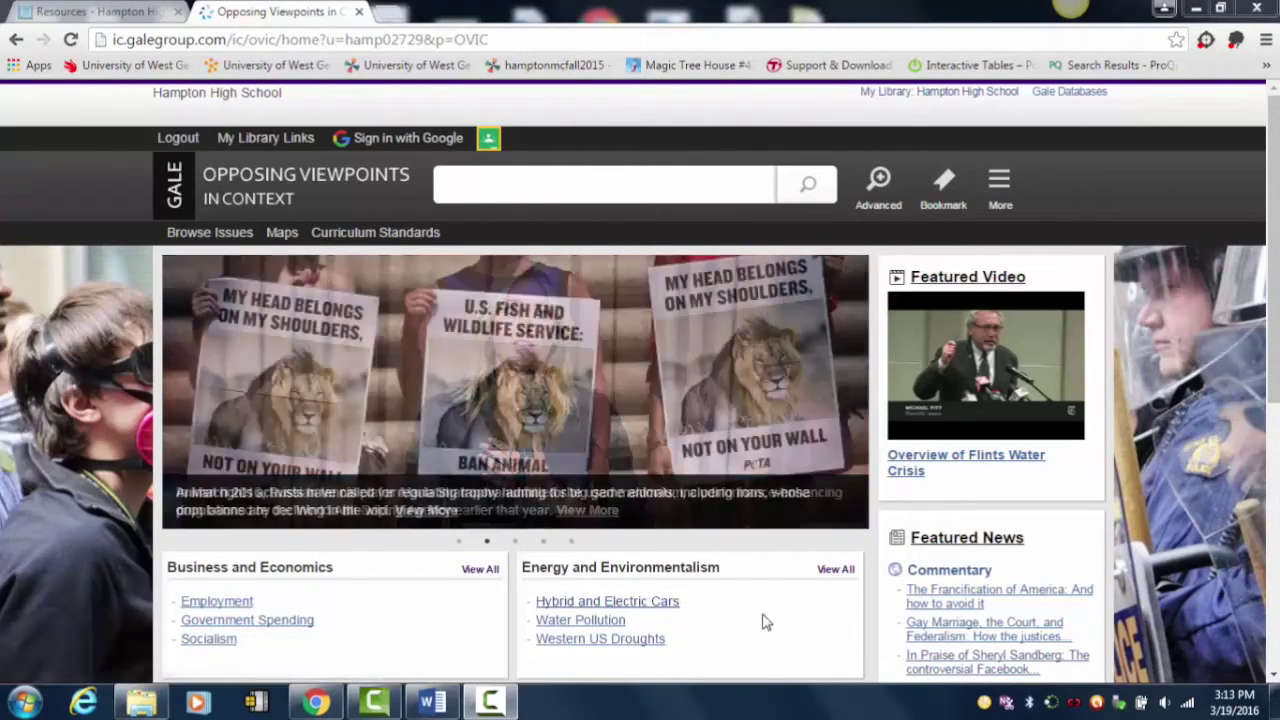
# - Run an advanced keyword search for "video games" limited to full text documents
pyautogui.click(880, 187)
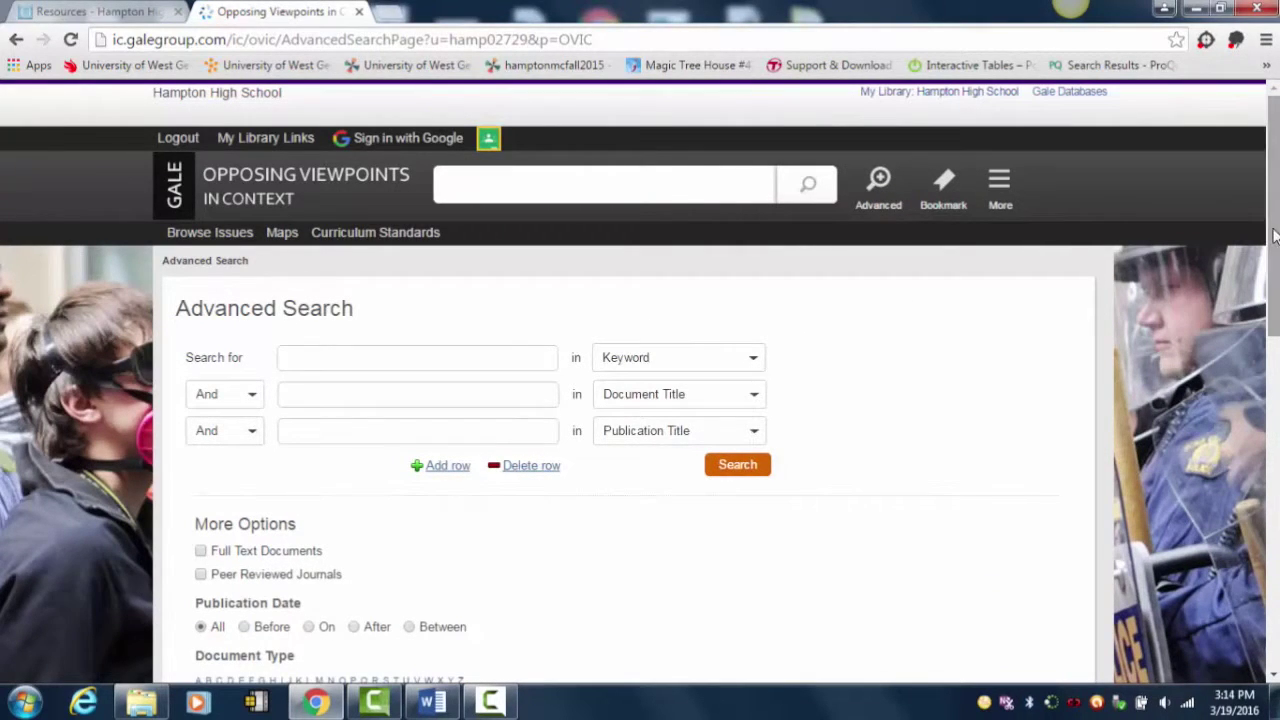
pyautogui.moveTo(1276, 237); pyautogui.dragTo(1276, 287)
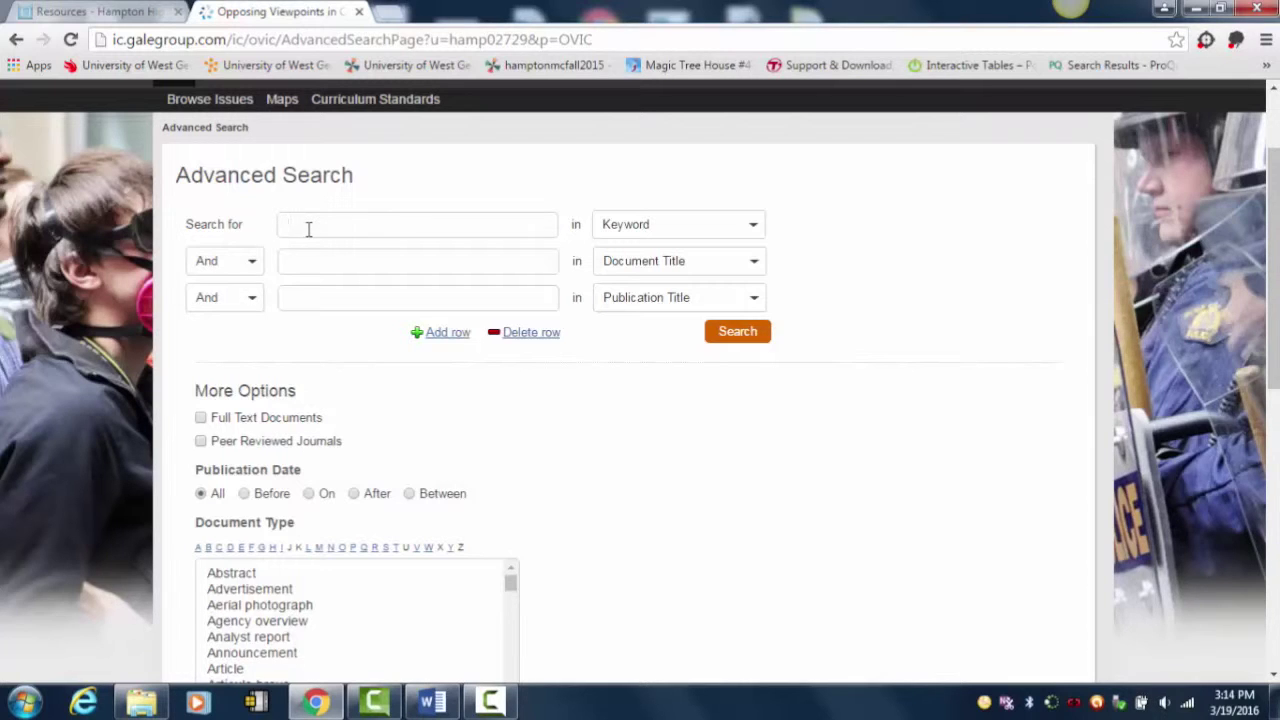
pyautogui.write('eo games')
pyautogui.click(743, 333)
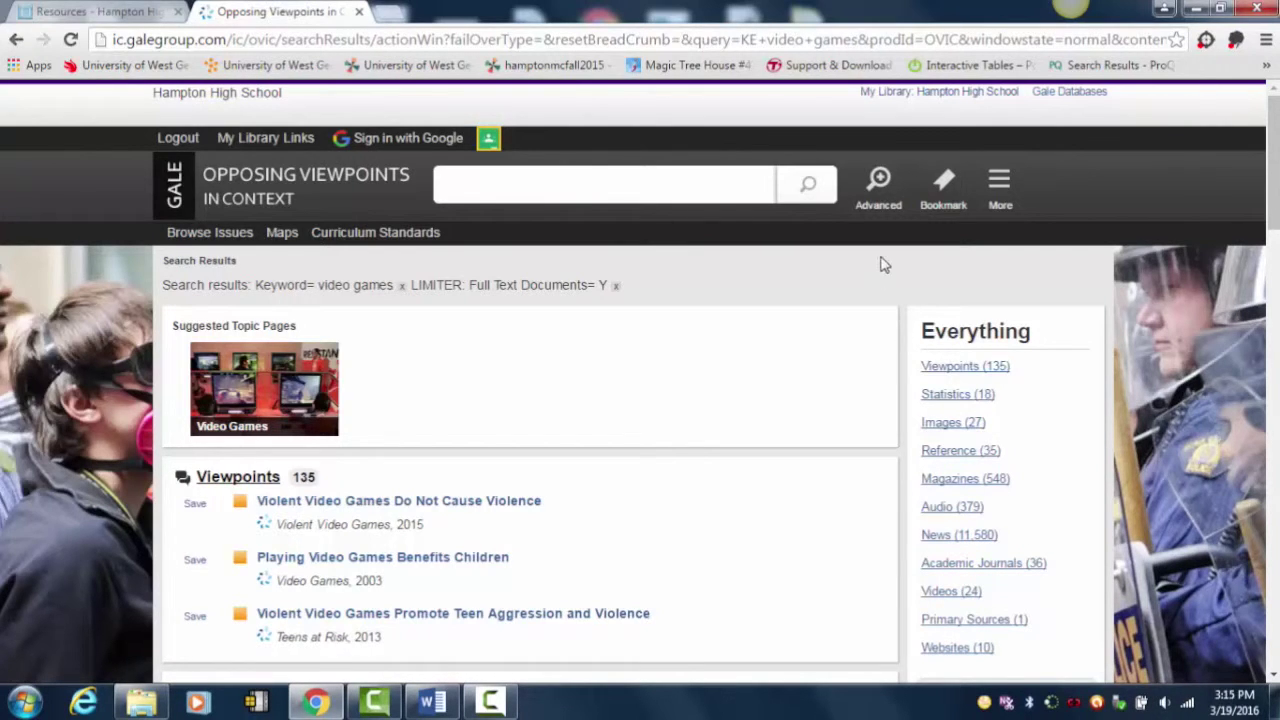
# - Start a new advanced search combining "video games" as the first term with "addiction" as the second
pyautogui.click(876, 200)
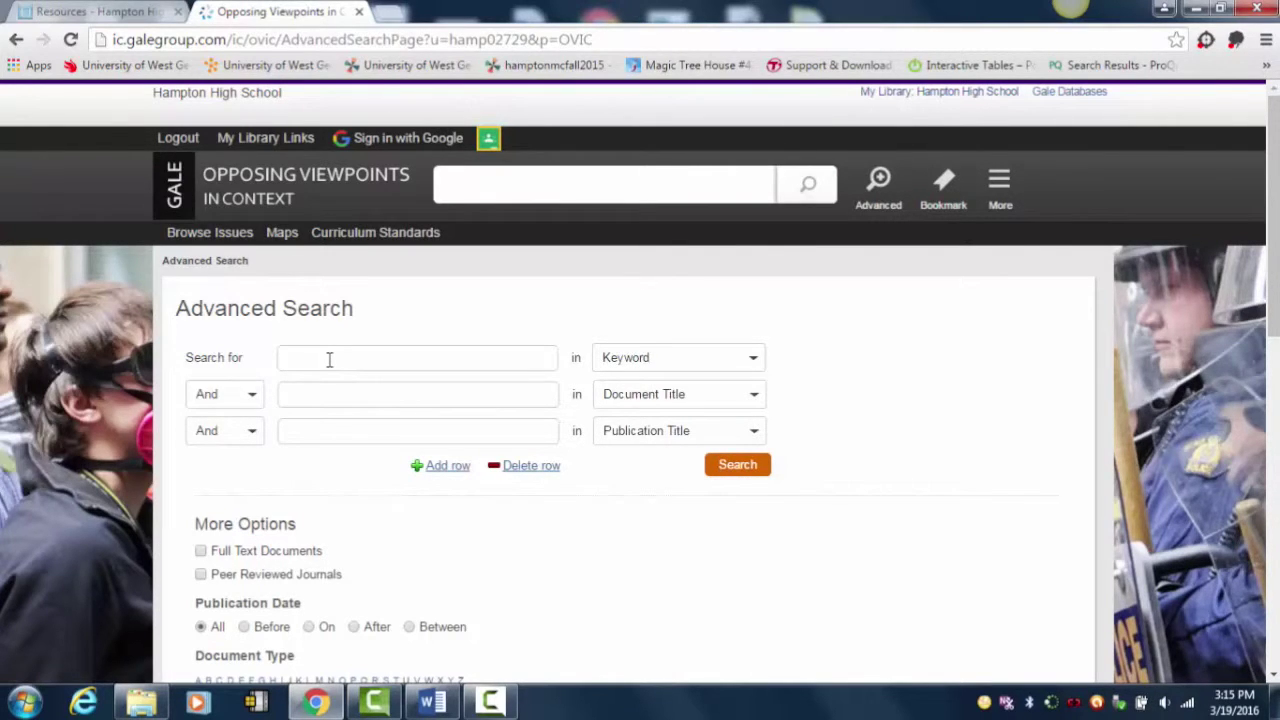
pyautogui.write('deog')
pyautogui.write('game')
pyautogui.write('a')
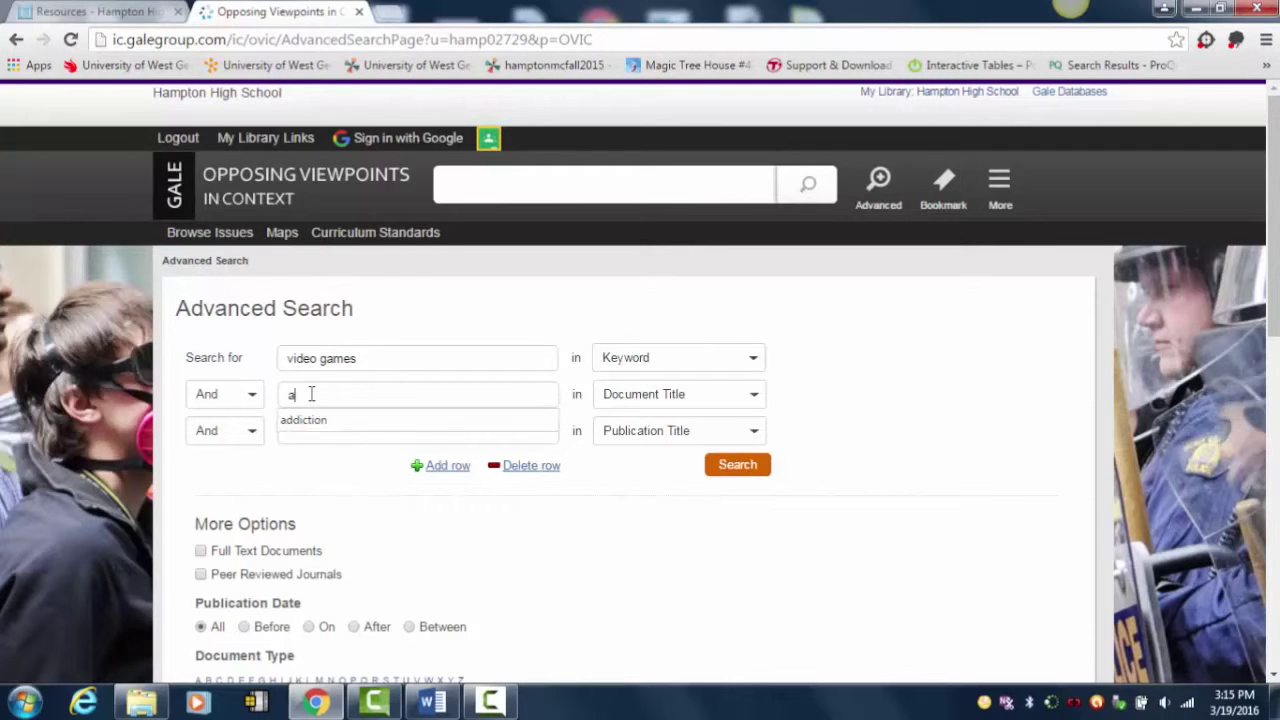
pyautogui.write('dd')
pyautogui.click(314, 421)
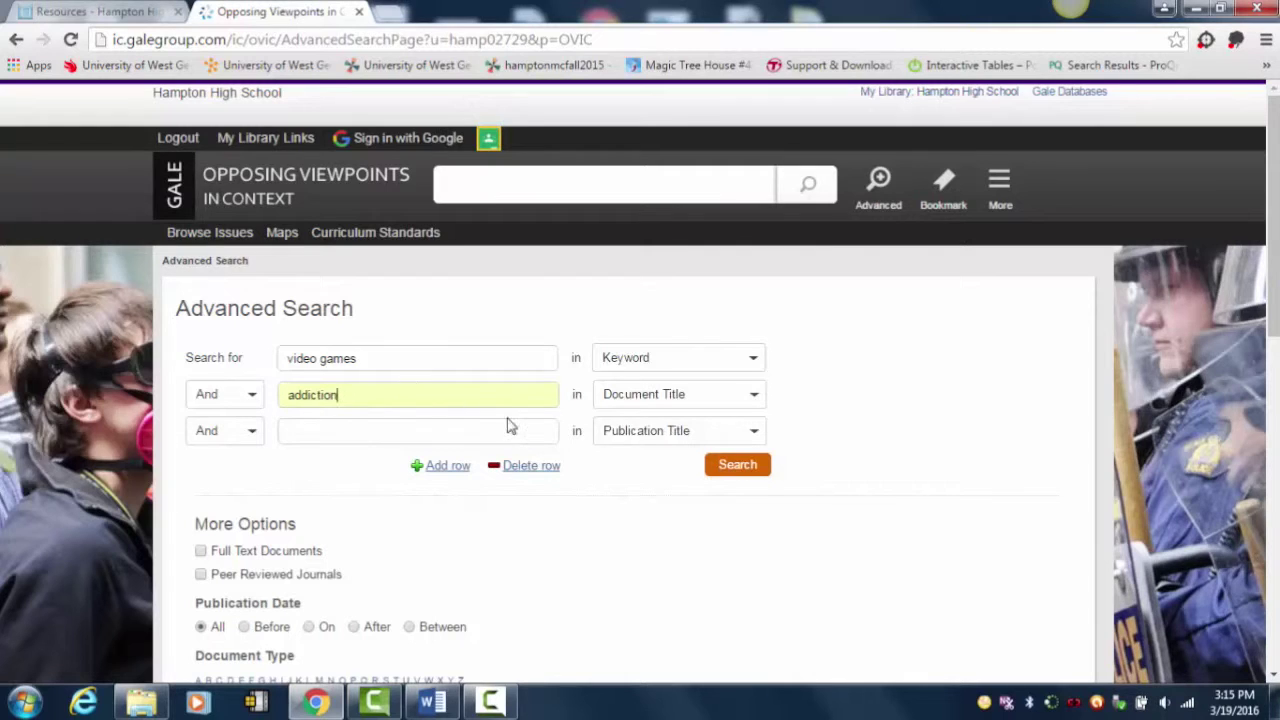
# - Match "addiction" as a Keyword, limit the search to full text documents and run it
pyautogui.click(755, 398)
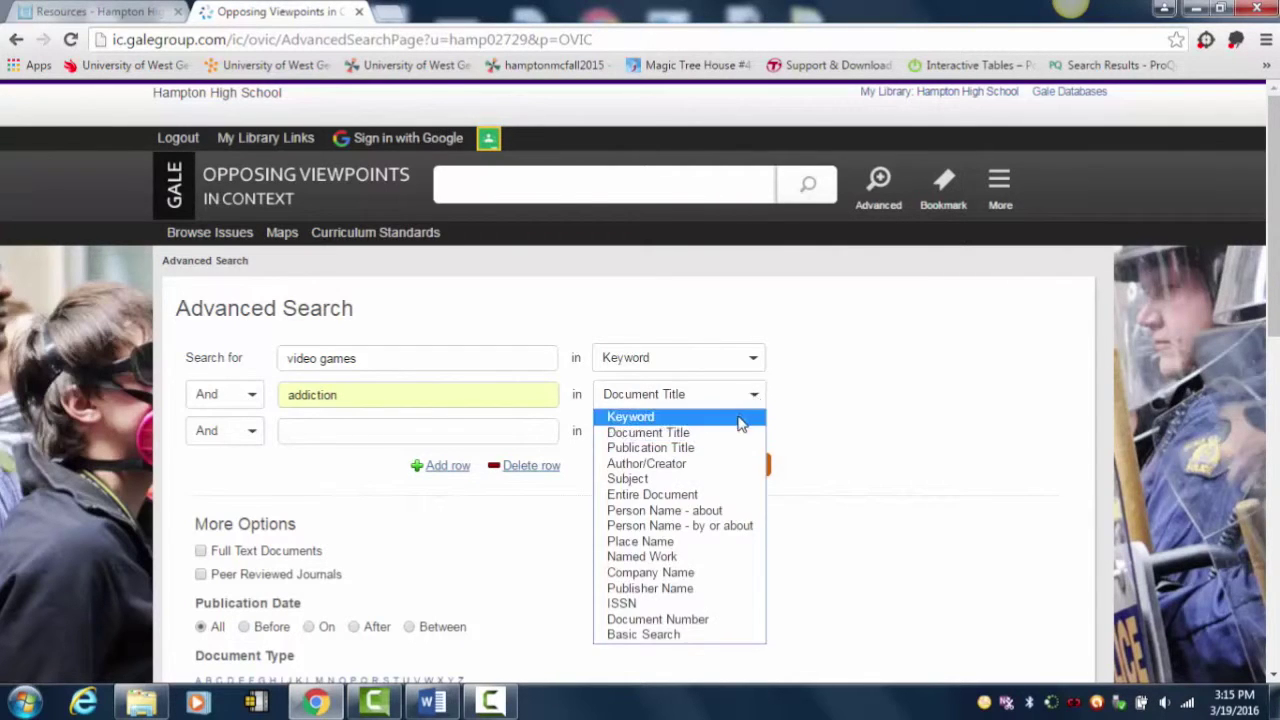
pyautogui.click(741, 418)
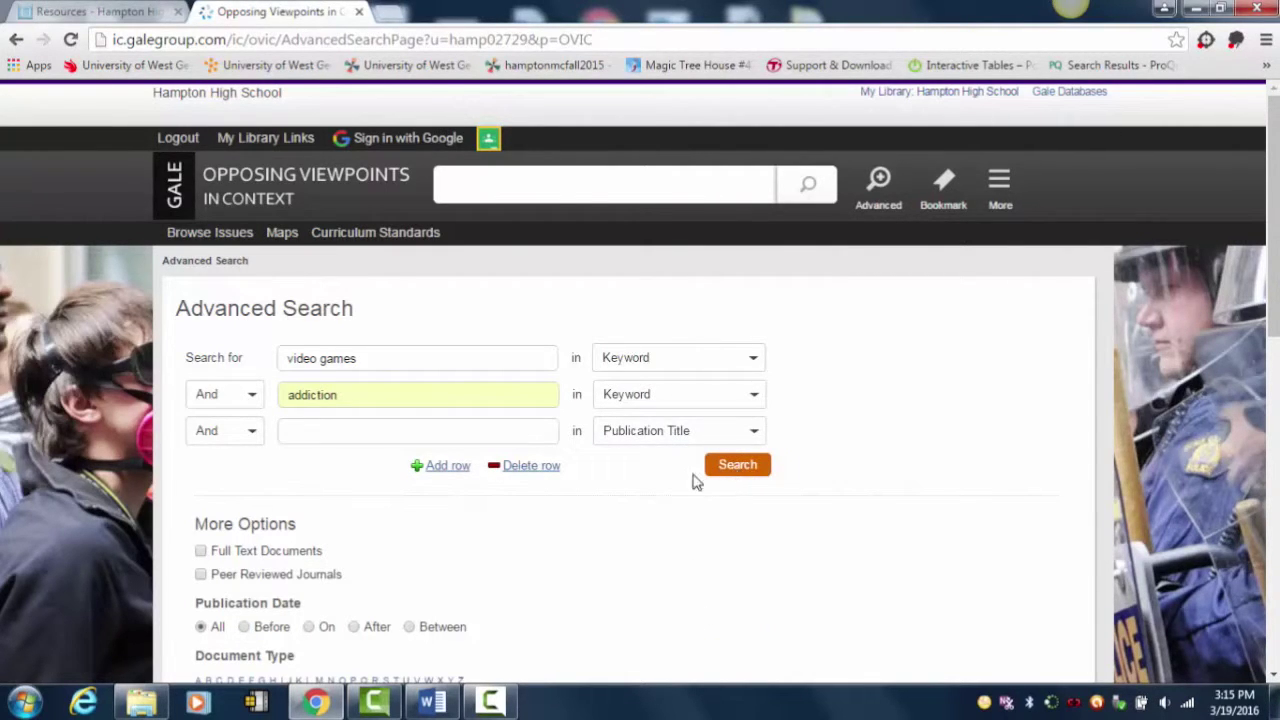
pyautogui.click(201, 552)
pyautogui.click(740, 467)
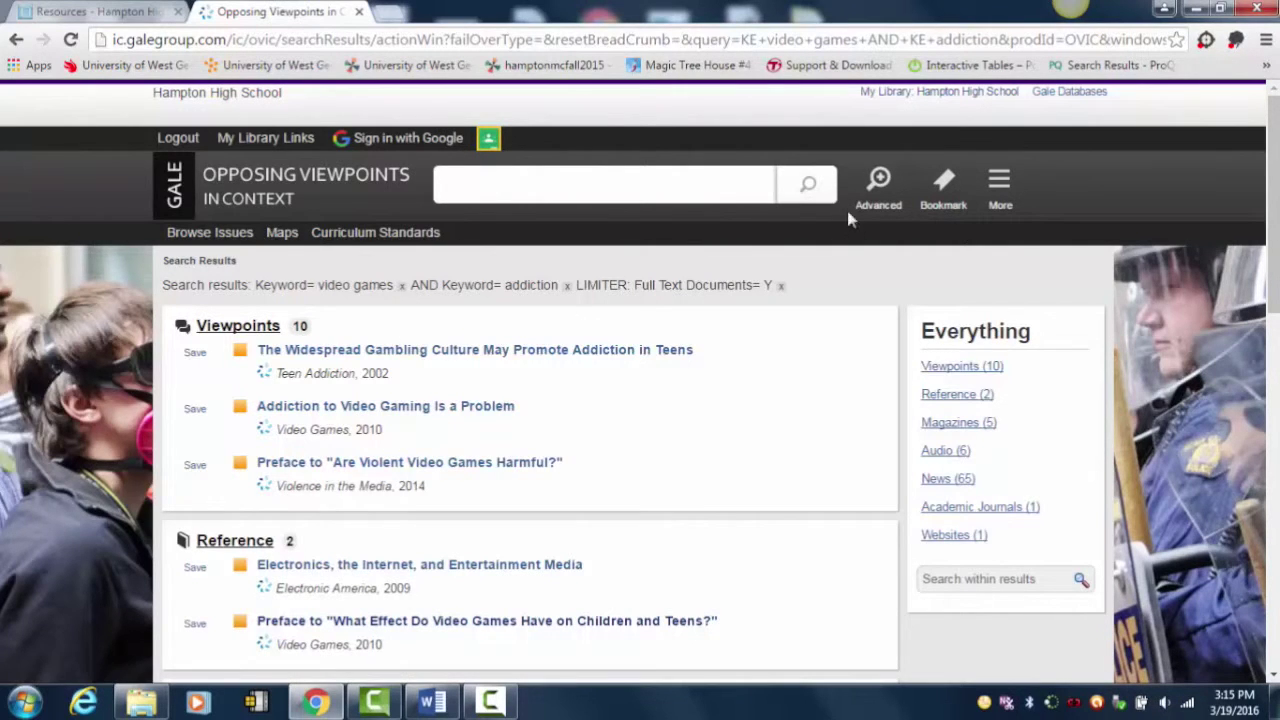
# - Start a new advanced search combining the three terms "video games", "addiction" and "teens" with And
pyautogui.click(877, 198)
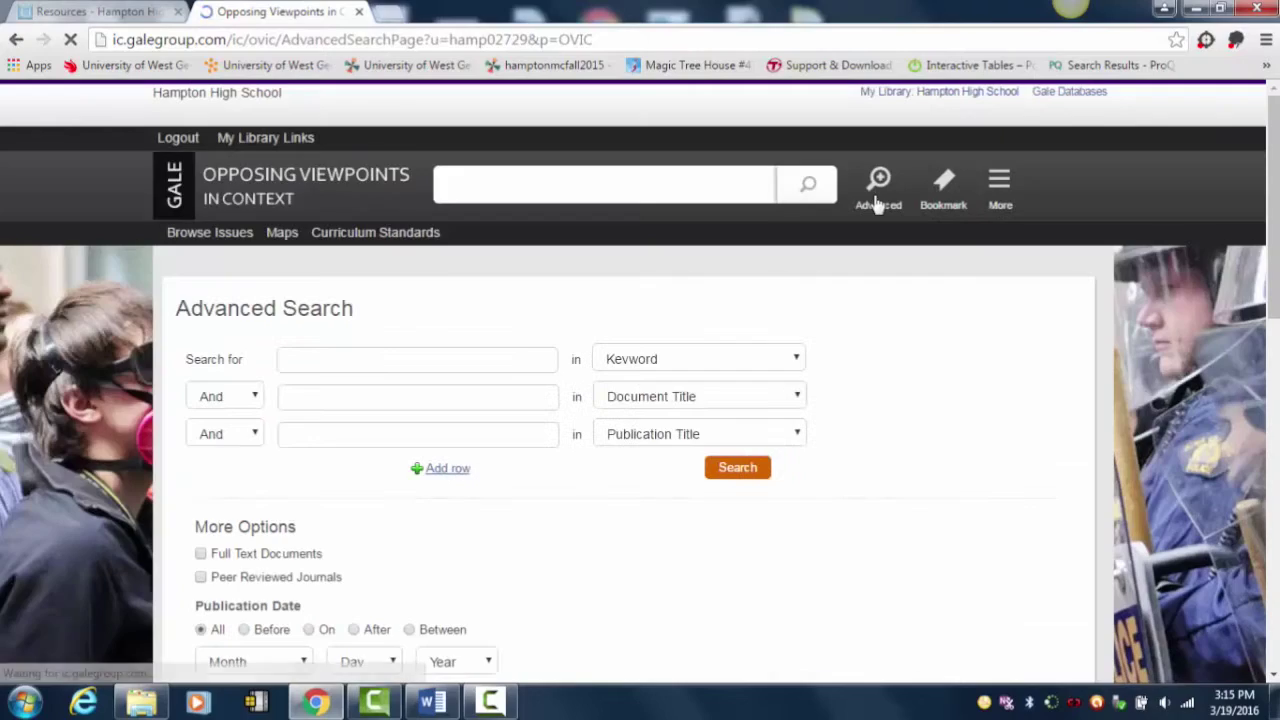
pyautogui.click(336, 358)
pyautogui.write('video games')
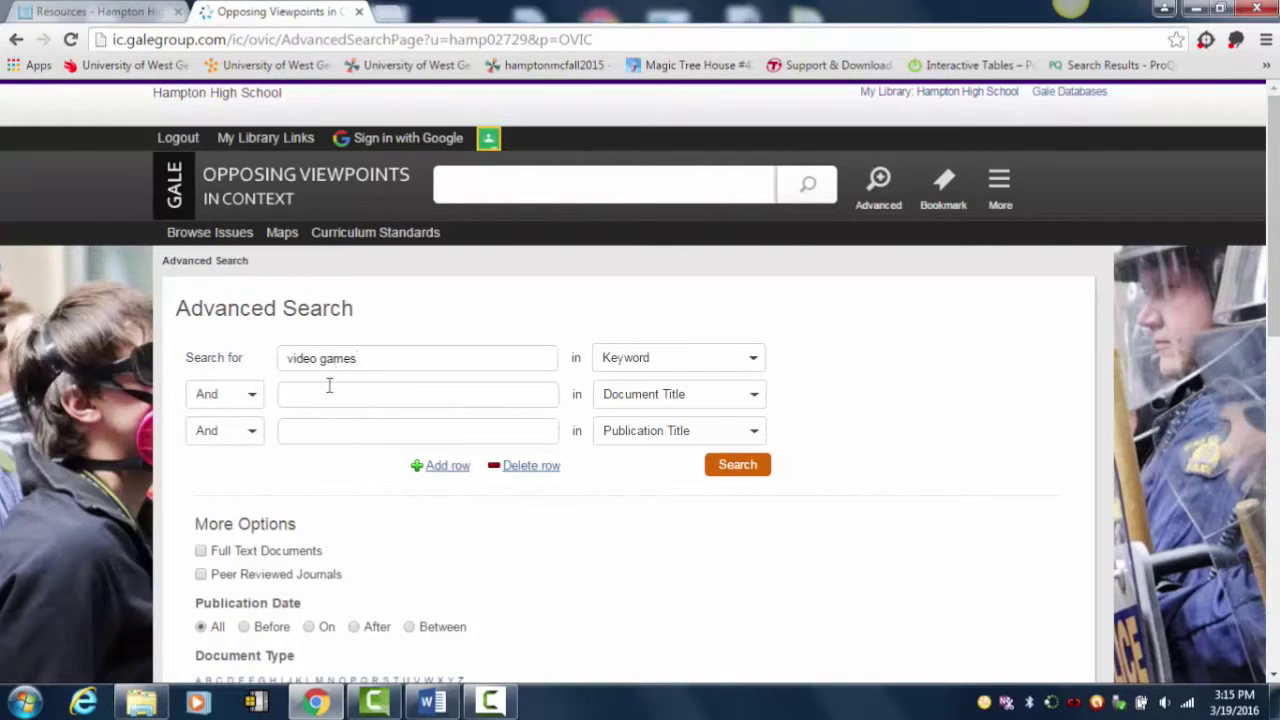
pyautogui.click(326, 396)
pyautogui.write('addiction')
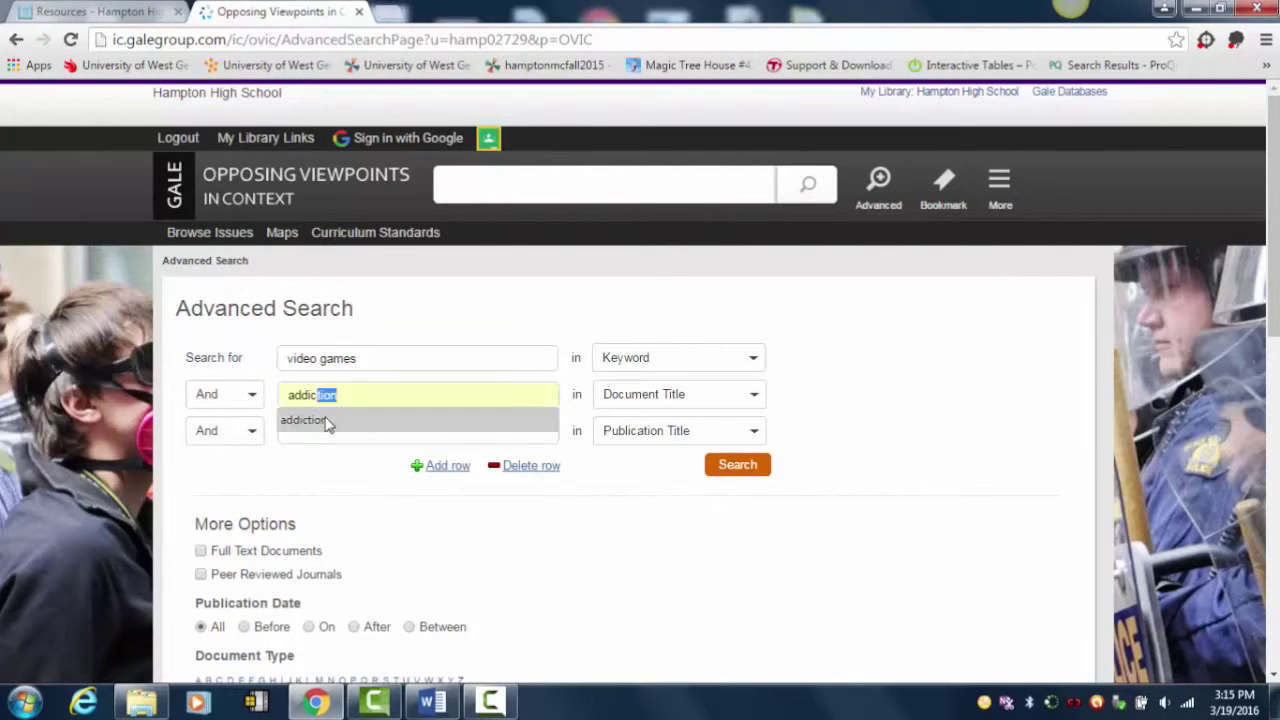
pyautogui.click(323, 421)
pyautogui.click(321, 430)
pyautogui.write('teens')
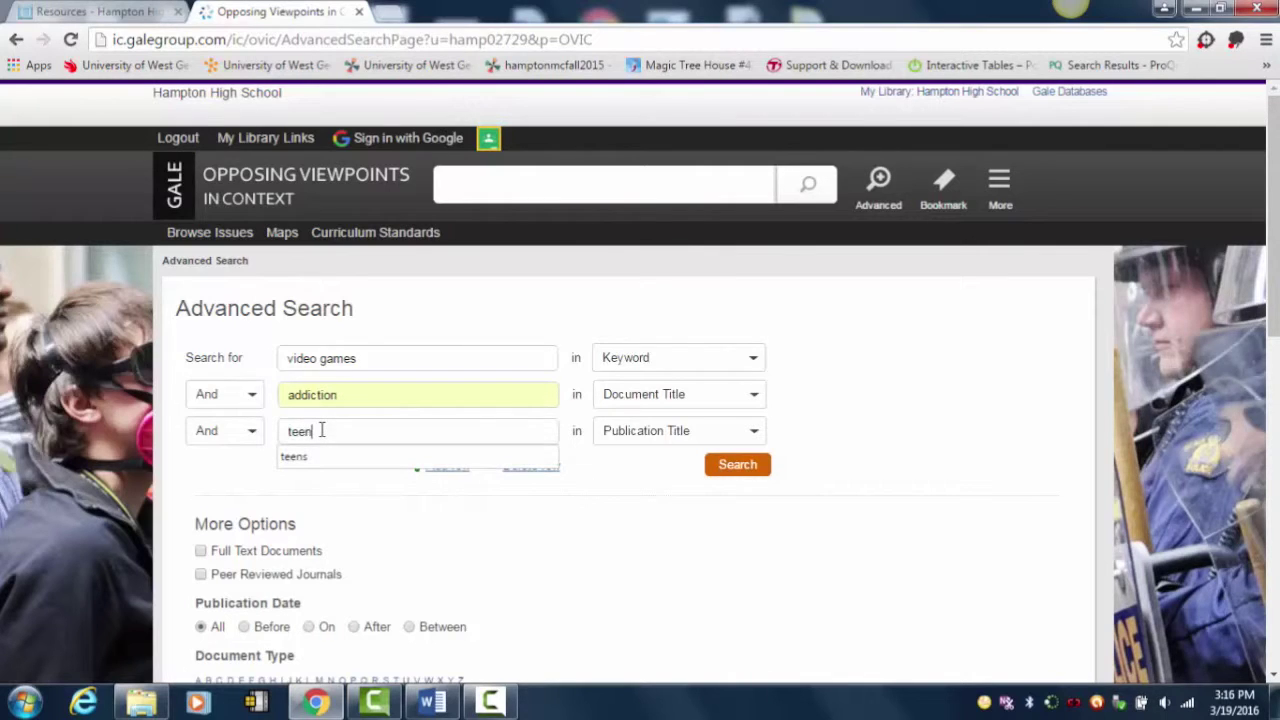
pyautogui.click(322, 457)
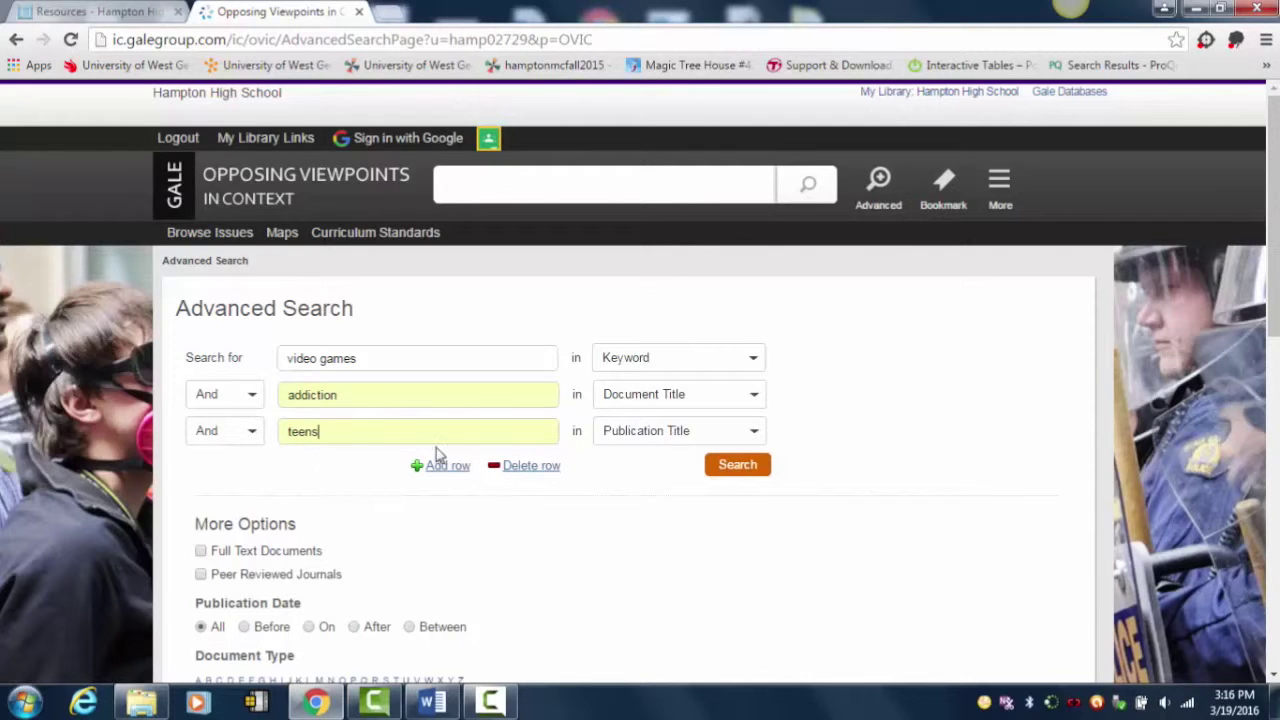
# - Match both "teens" and "addiction" as Keyword, limit the search to full text documents and run it
pyautogui.click(754, 437)
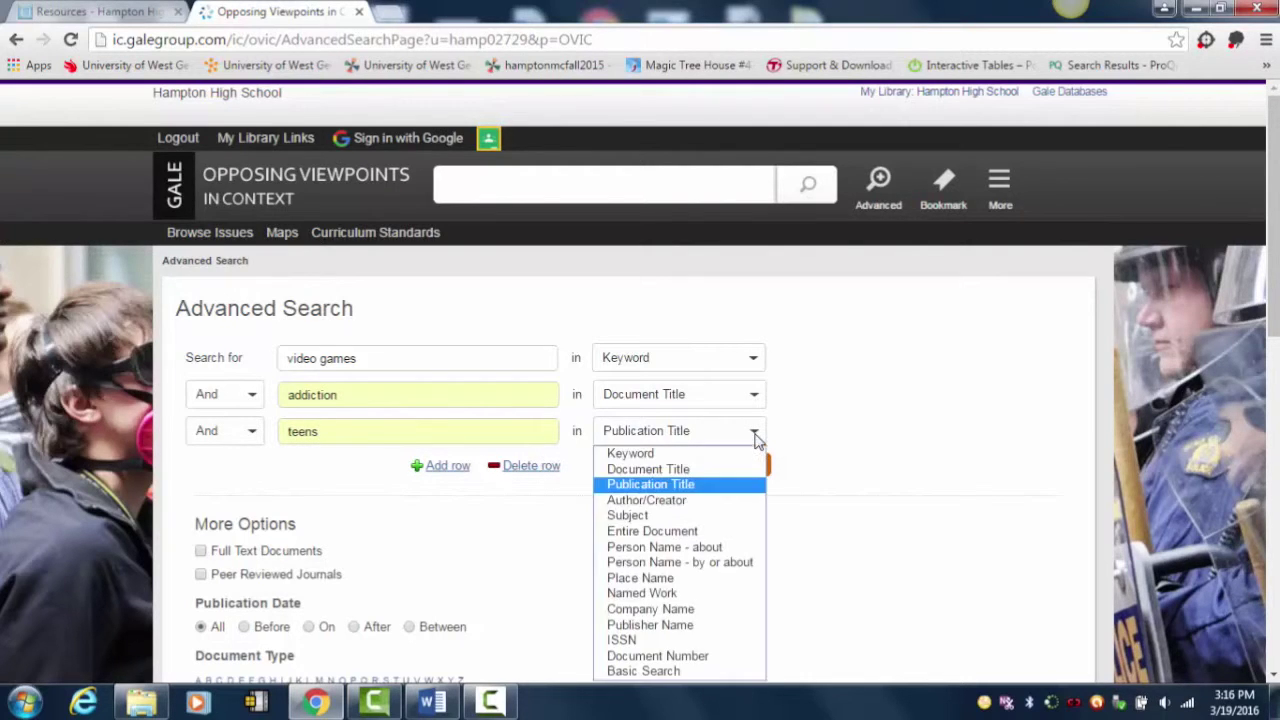
pyautogui.click(725, 454)
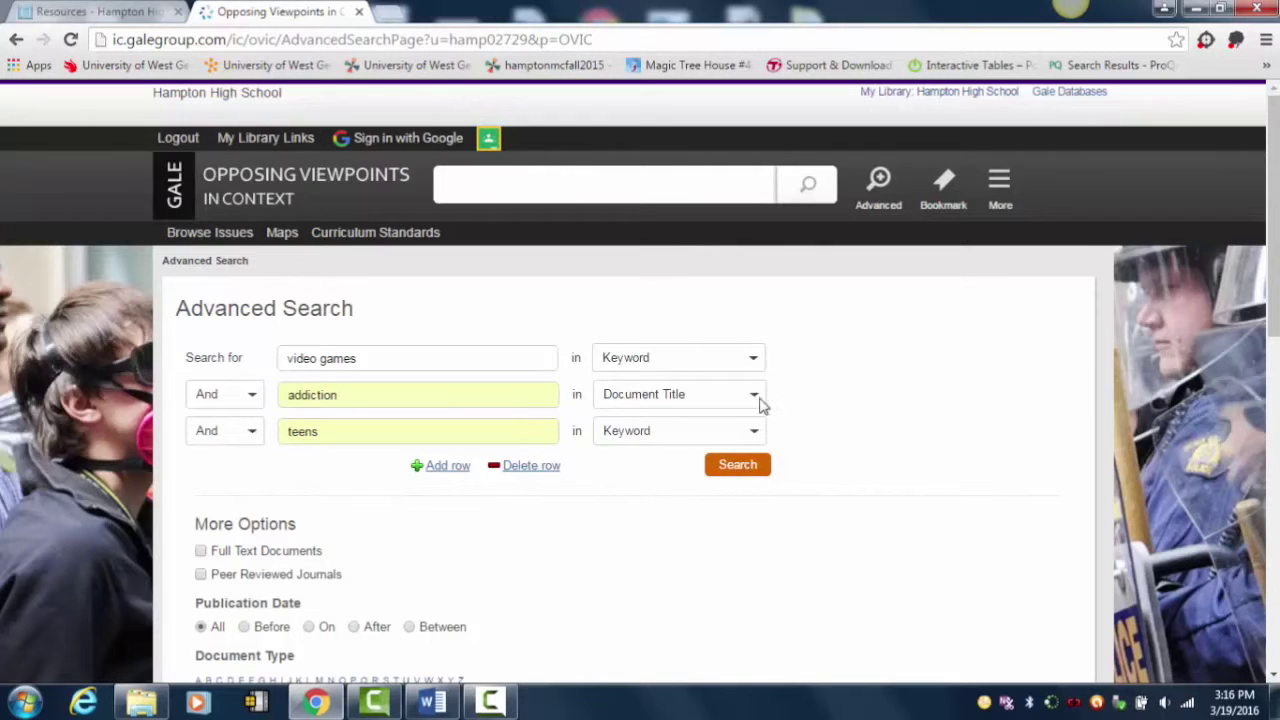
pyautogui.click(758, 400)
pyautogui.click(733, 423)
pyautogui.click(201, 553)
pyautogui.click(737, 467)
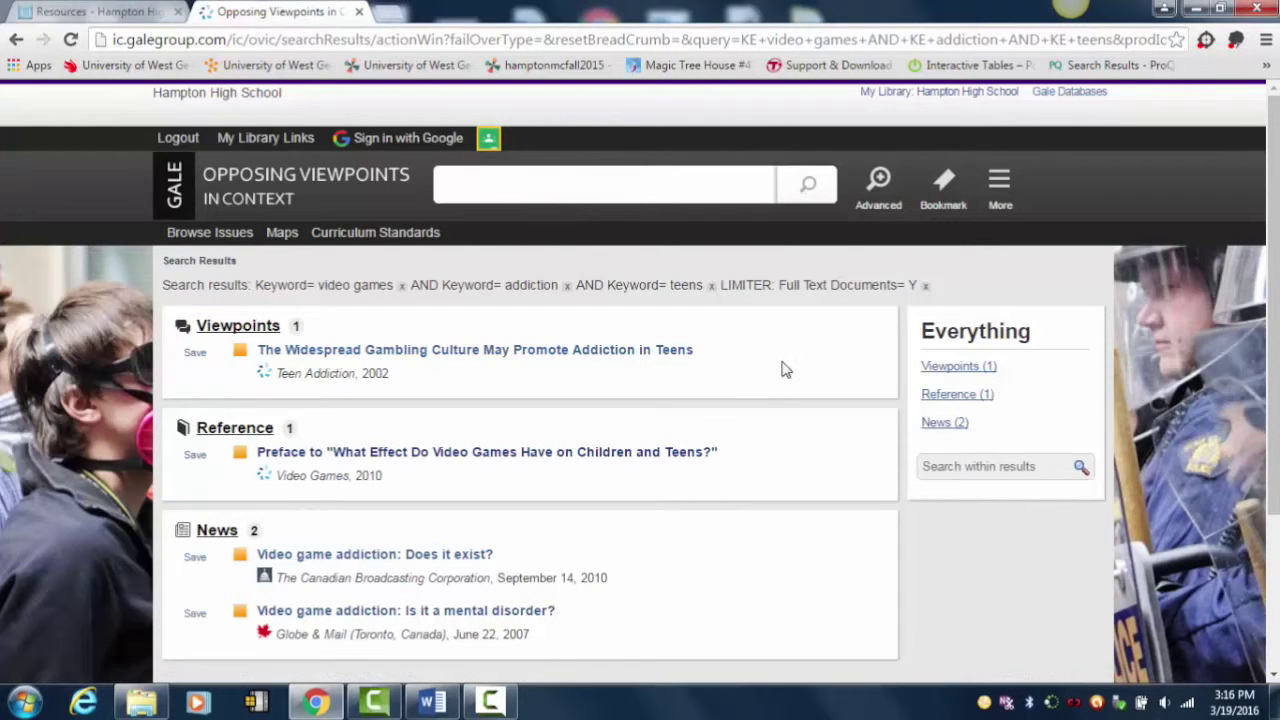
# - Start a blank advanced search and limit it to full text documents and peer reviewed journals
pyautogui.click(877, 190)
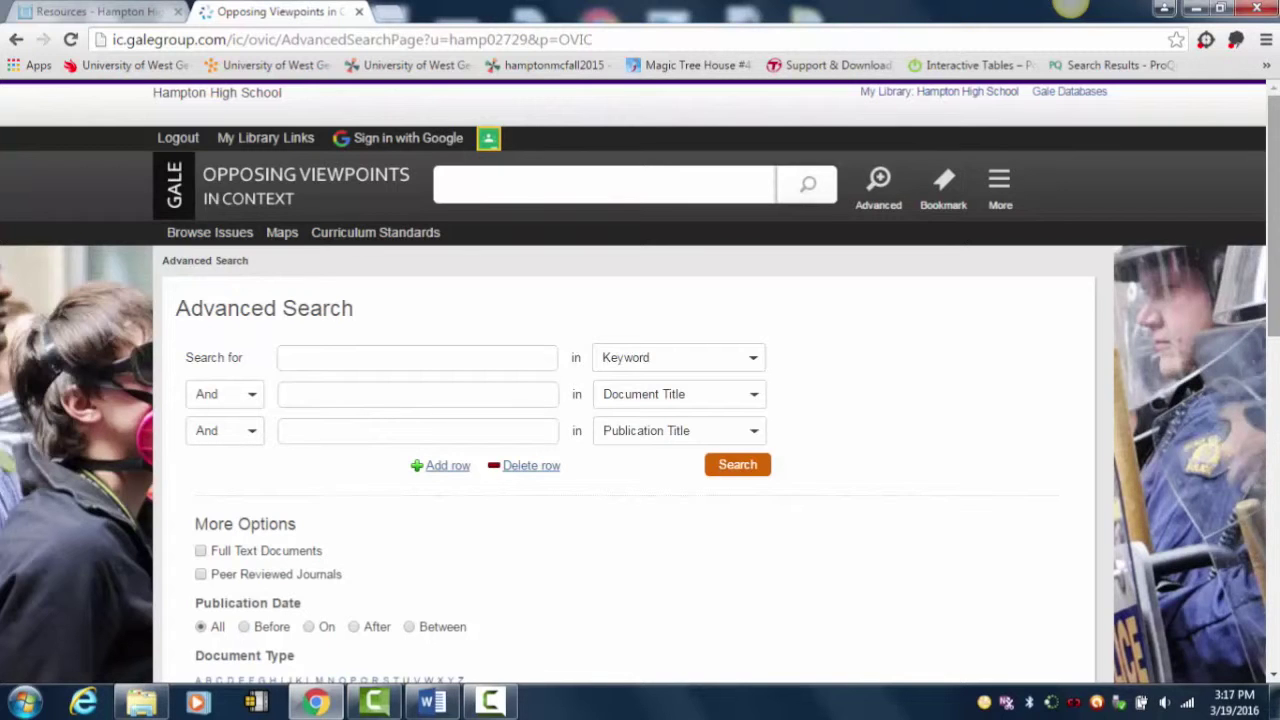
pyautogui.scroll(-3, 1273, 220)
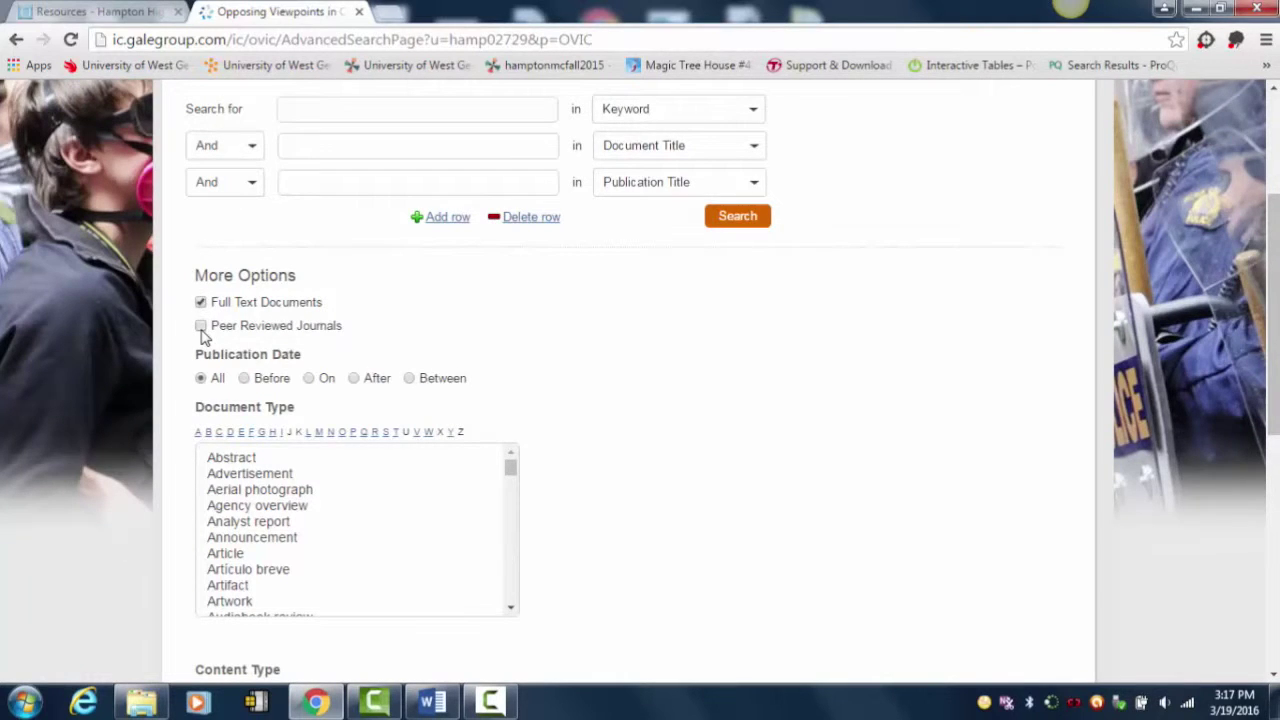
pyautogui.click(201, 327)
pyautogui.scroll(-1, 512, 472)
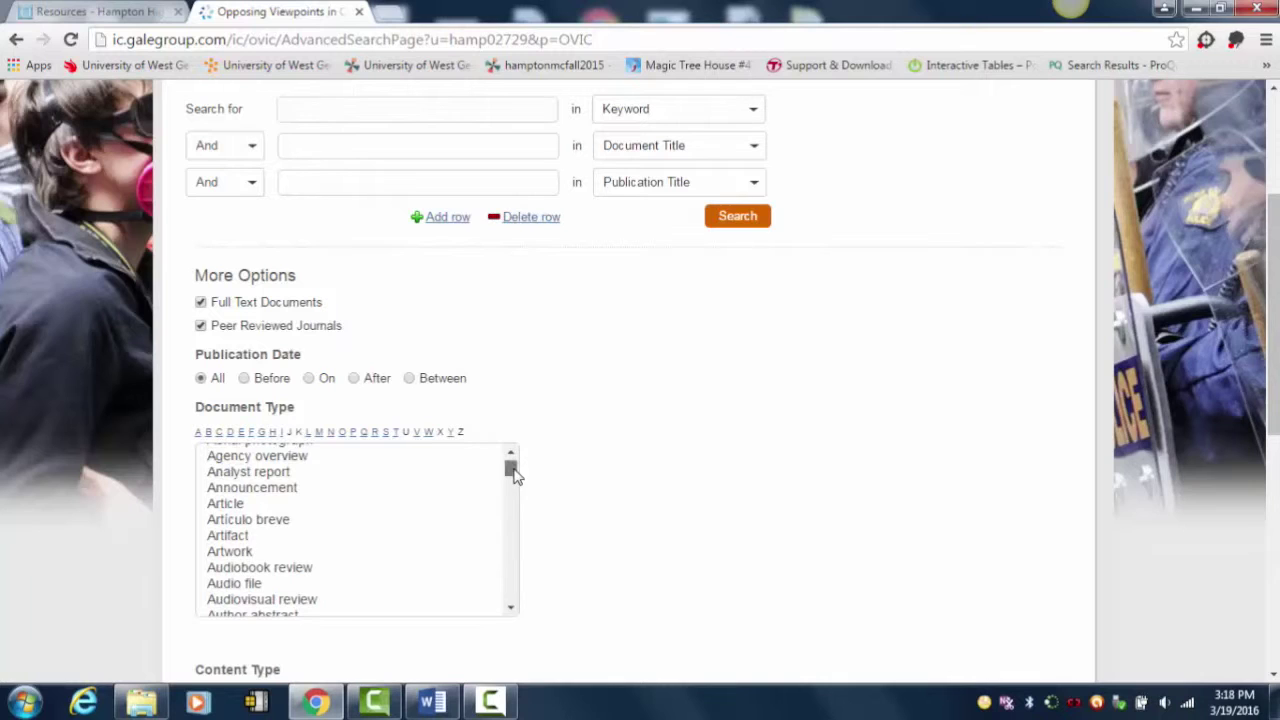
pyautogui.scroll(1, 513, 472)
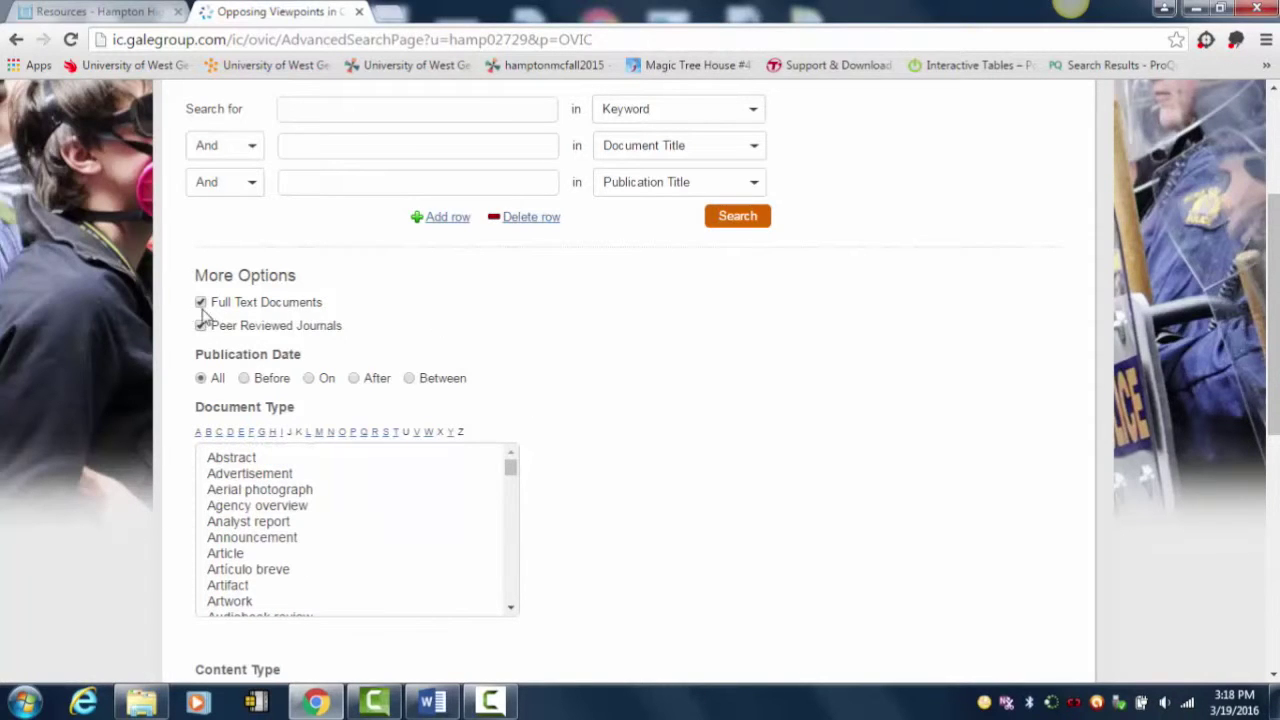
# - Remove the full text and peer reviewed limits and restrict the document type to Chart
pyautogui.click(202, 325)
pyautogui.click(201, 303)
pyautogui.click(472, 459)
pyautogui.moveTo(507, 466); pyautogui.dragTo(514, 498)
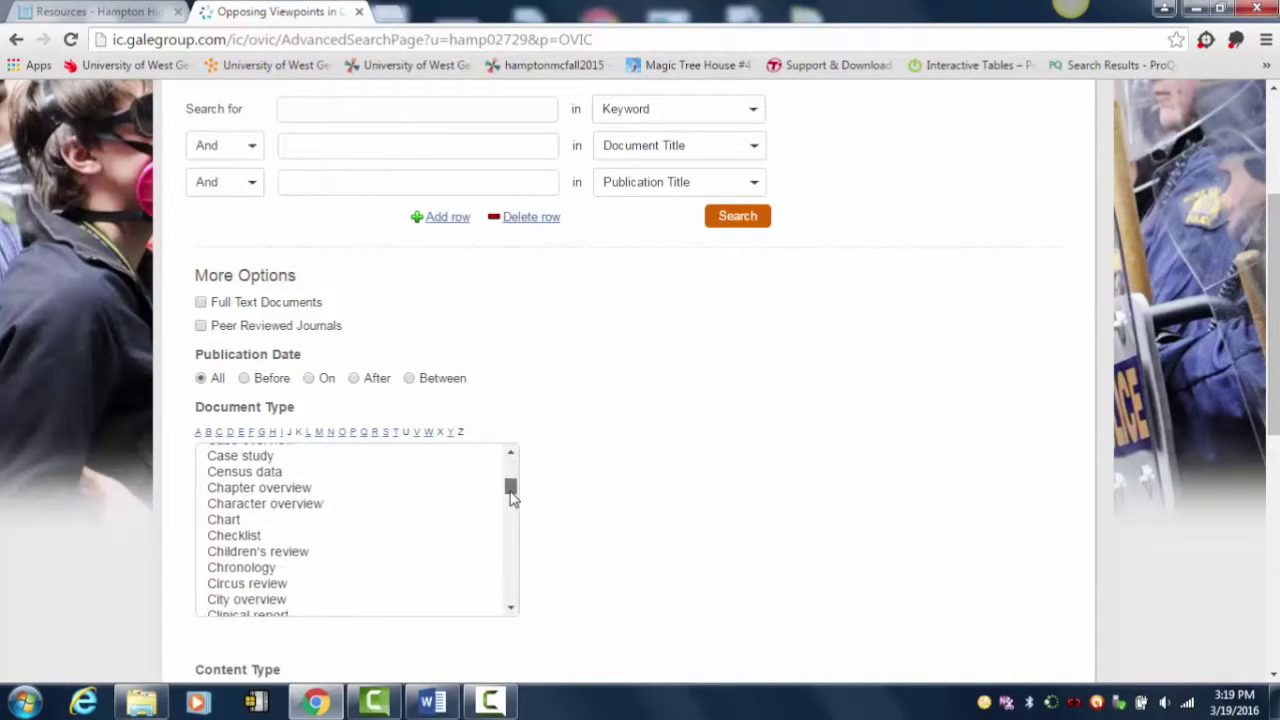
pyautogui.click(228, 521)
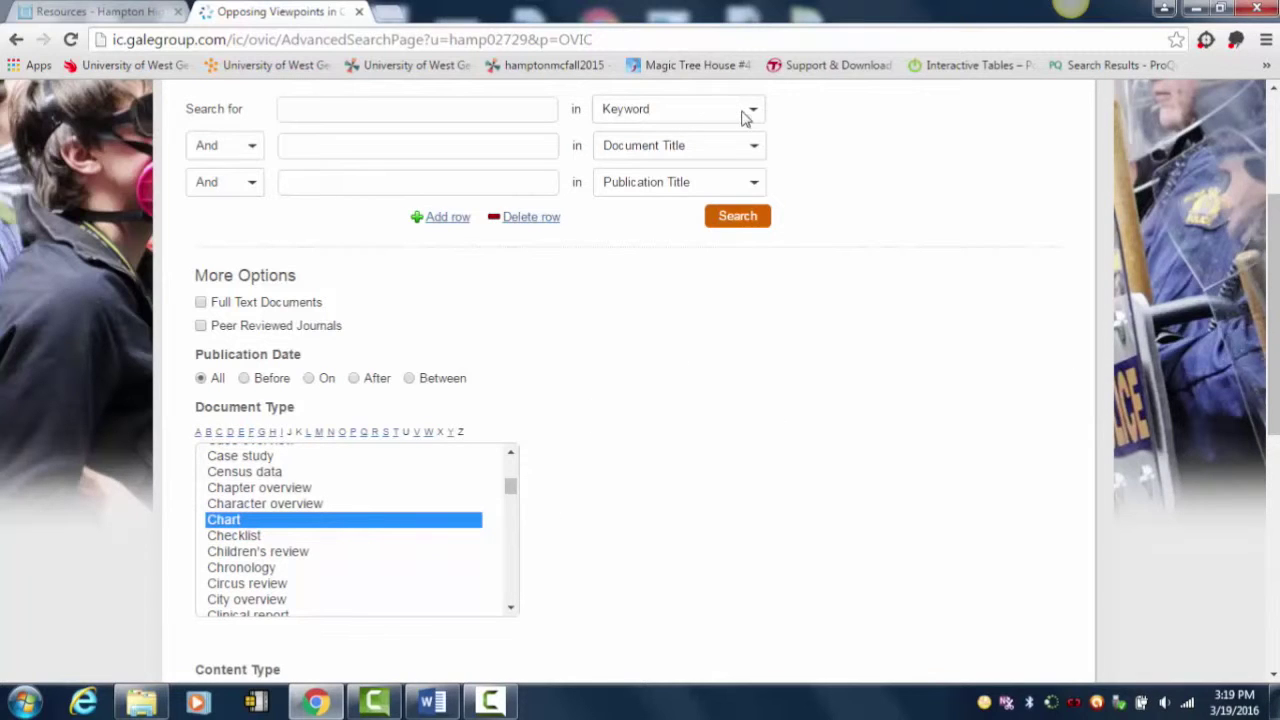
# - Enter "video games" as the keyword and run the chart-limited search
pyautogui.click(306, 108)
pyautogui.write('video games')
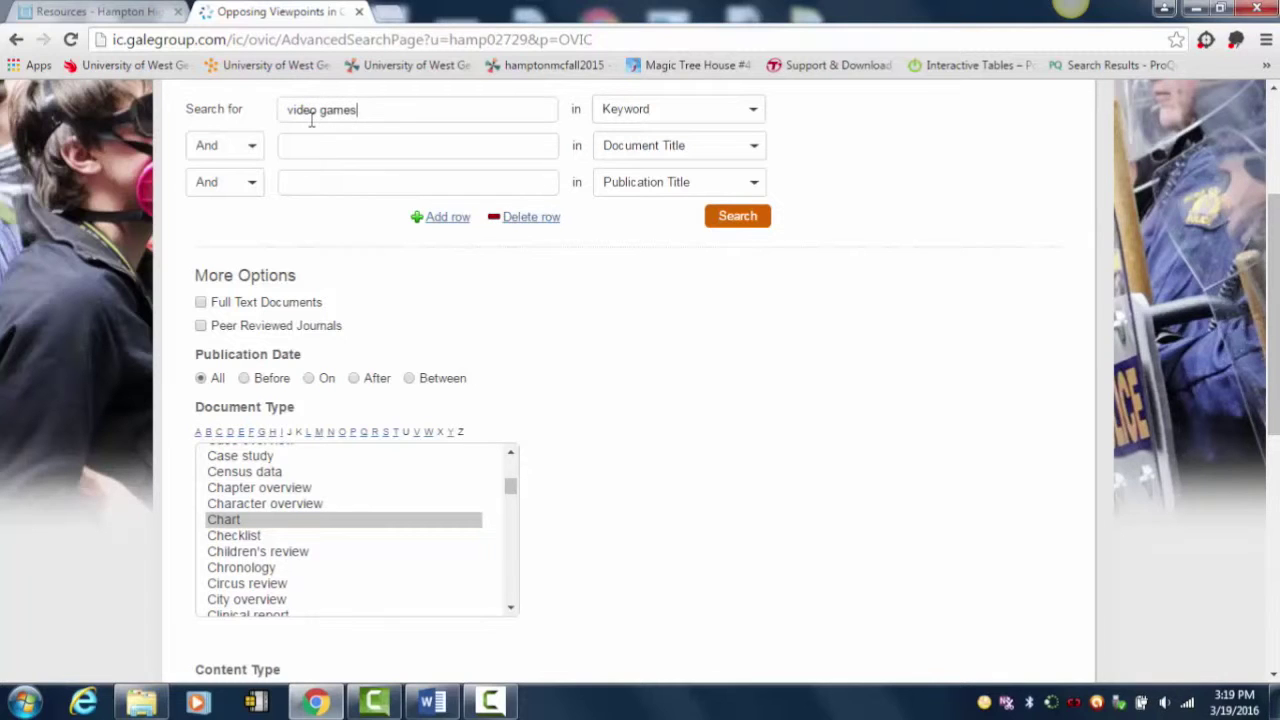
pyautogui.click(730, 222)
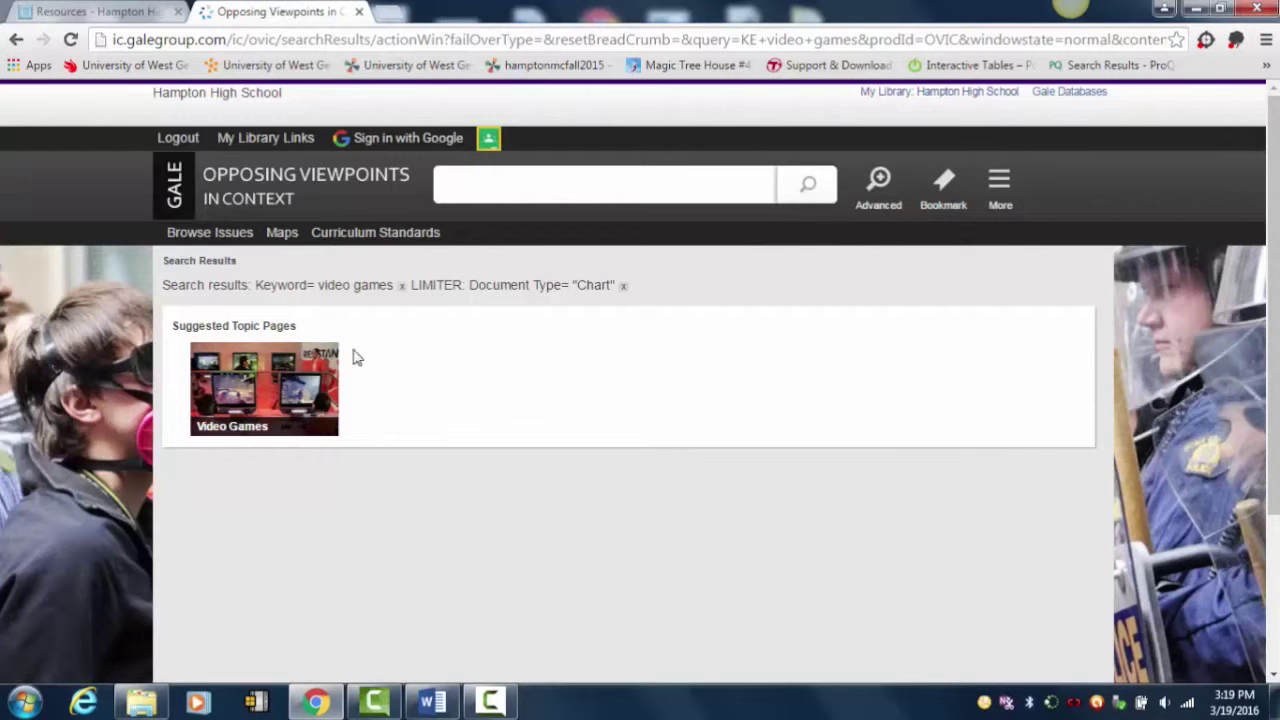
# - Go to the Statistics of the suggested Video Games topic and view the "Video Game Ratings, 2007" chart
pyautogui.click(257, 375)
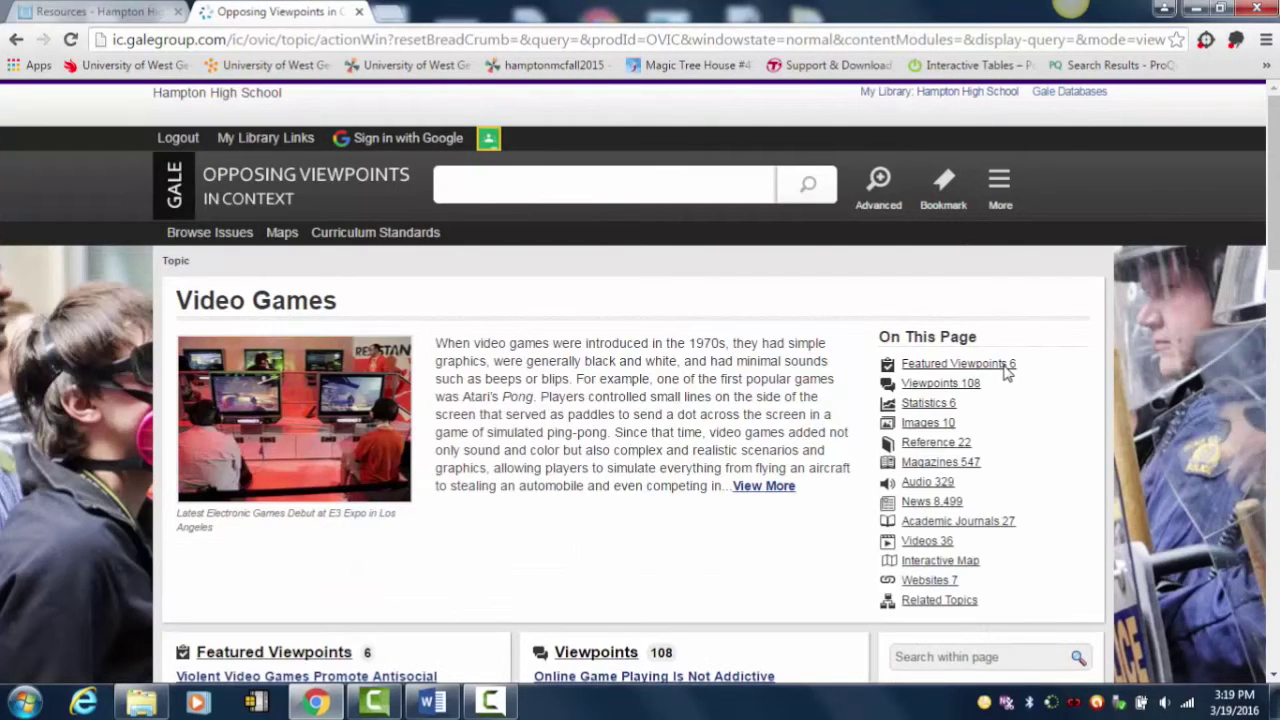
pyautogui.click(928, 405)
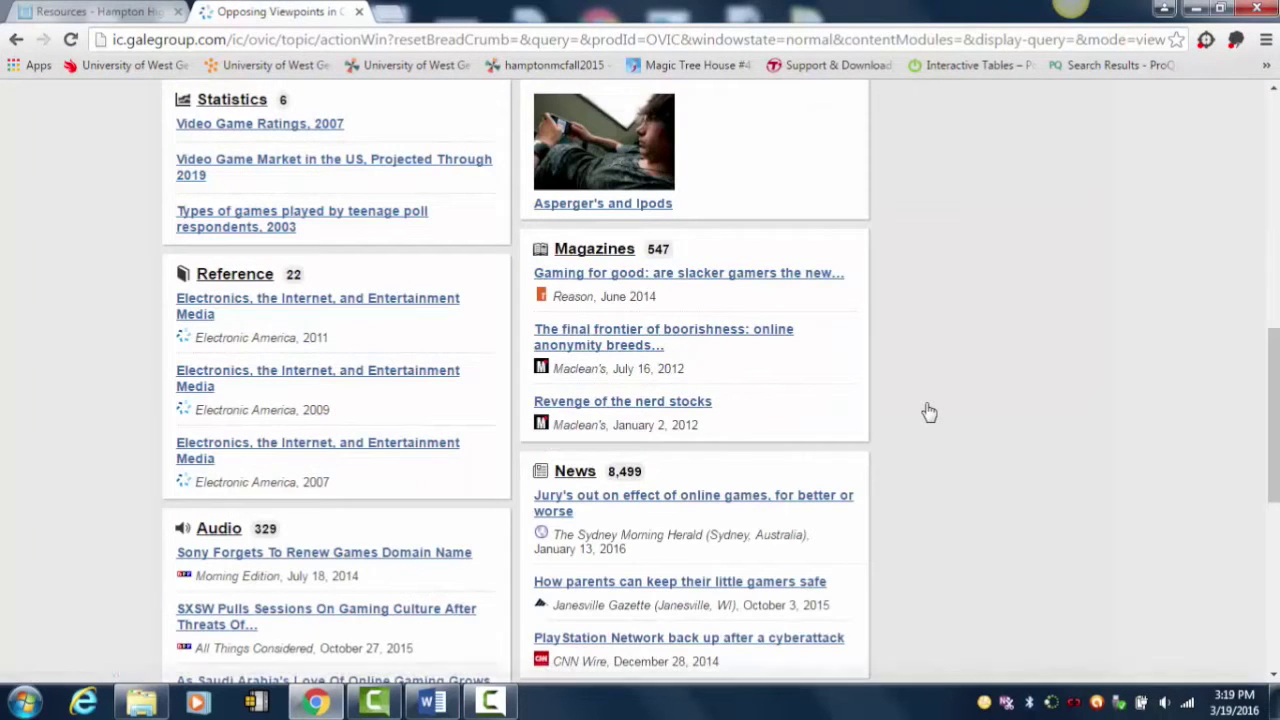
pyautogui.click(258, 133)
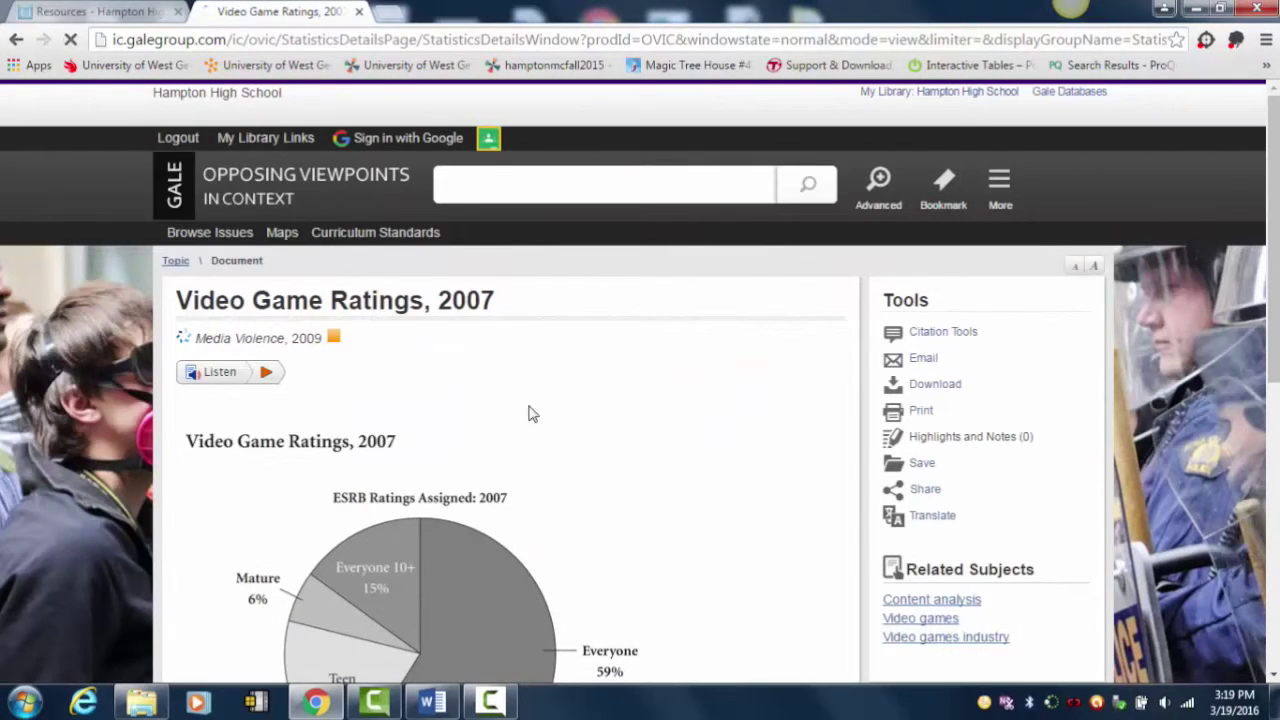
pyautogui.scroll(-3, 653, 542)
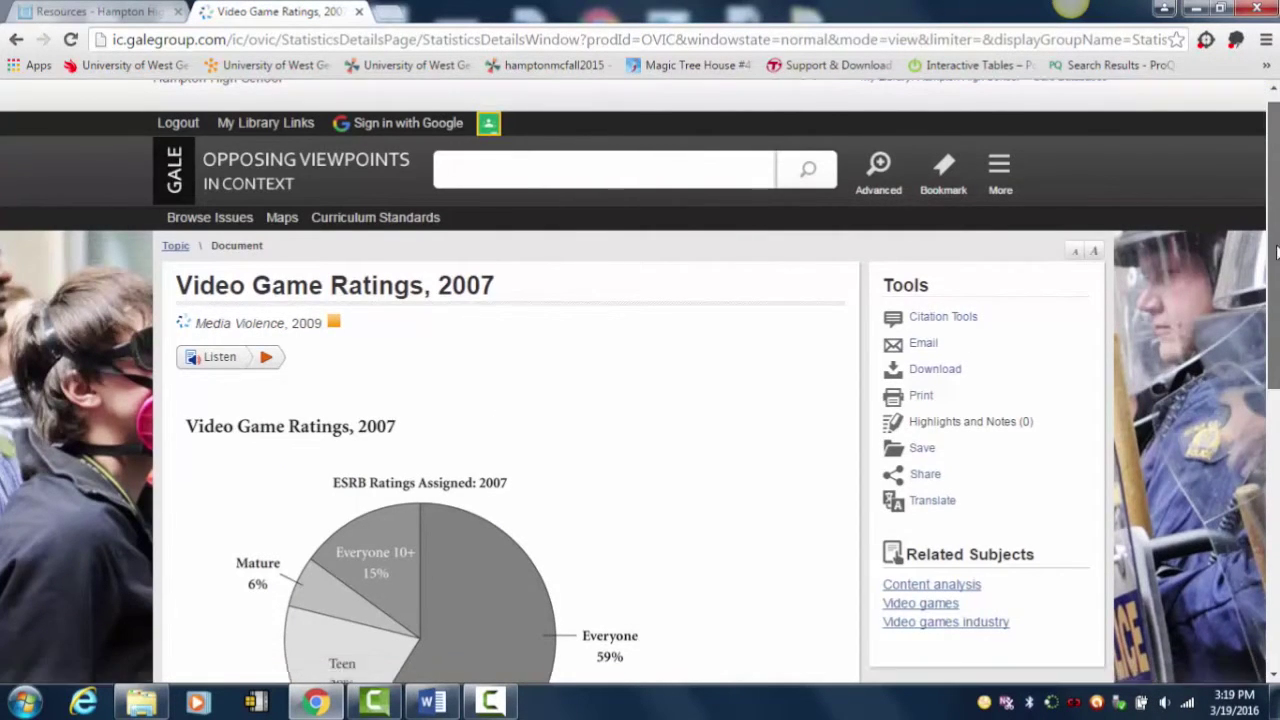
pyautogui.scroll(-3, 653, 542)
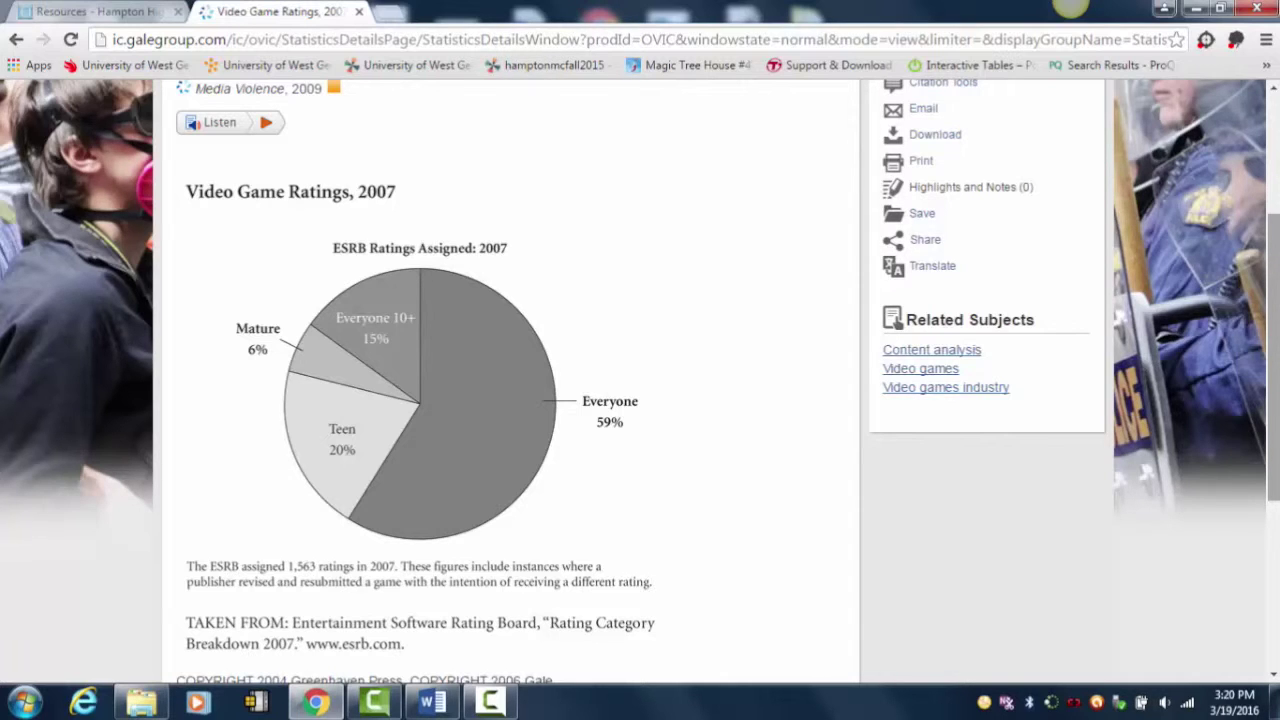
pyautogui.moveTo(1266, 290); pyautogui.dragTo(1260, 133)
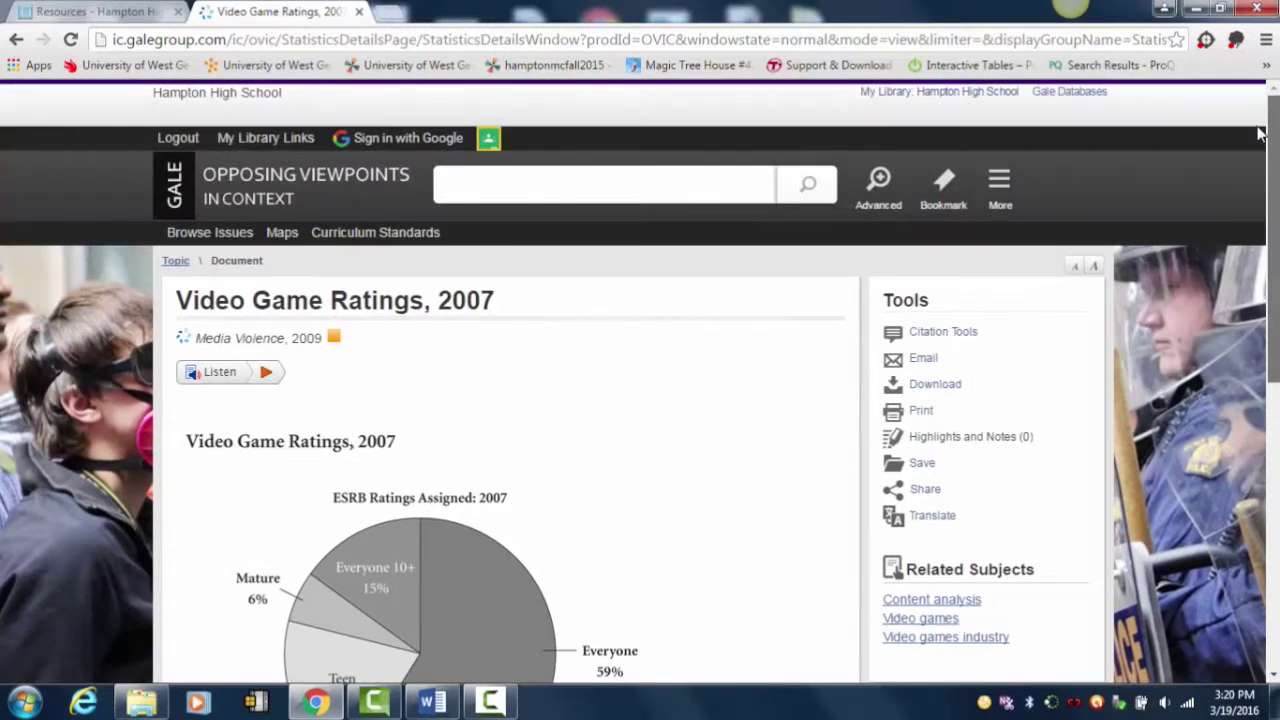
# - Return to a blank advanced search and review its document type, content type, content level and Lexile range options
pyautogui.click(880, 196)
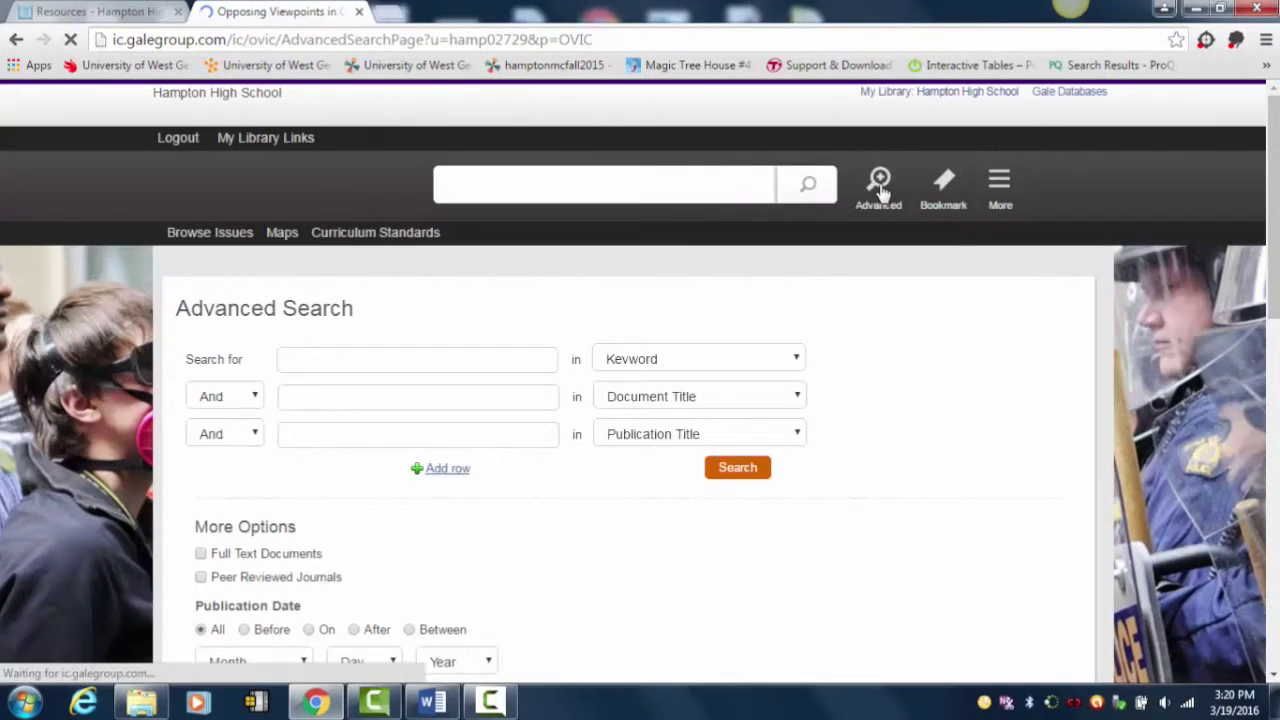
pyautogui.scroll(-2, 1276, 316)
pyautogui.scroll(-3, 1276, 316)
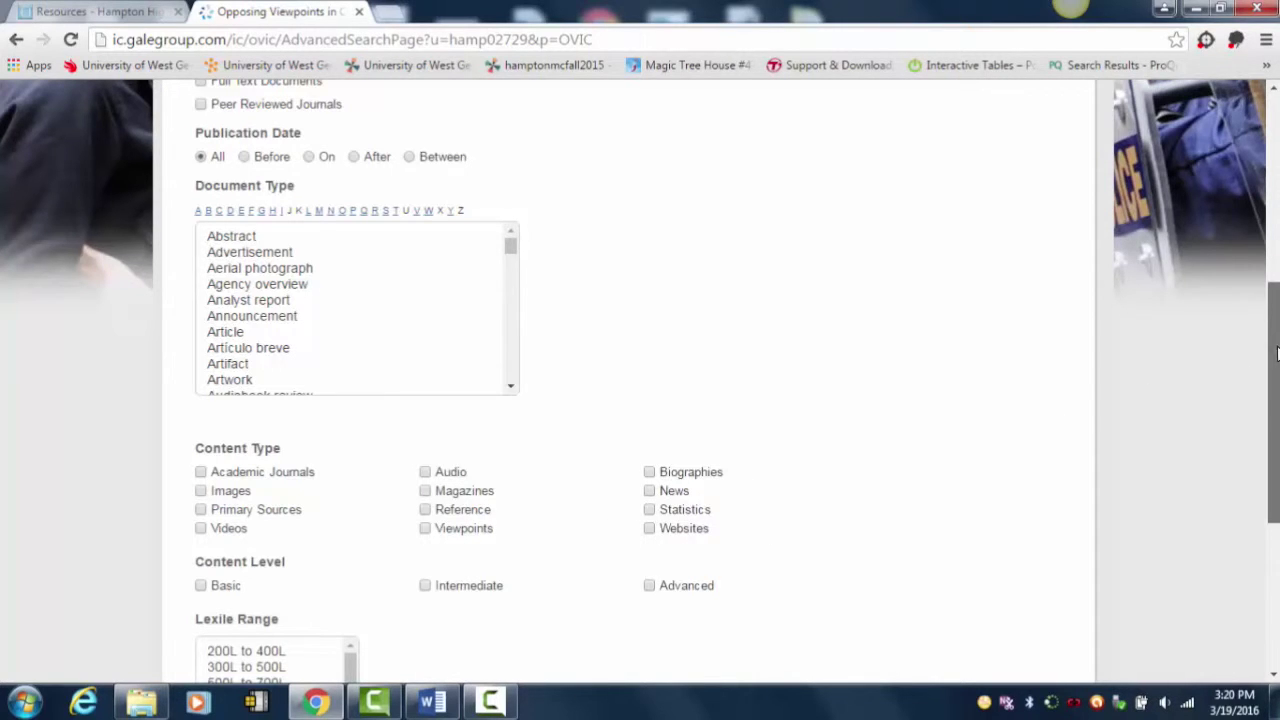
pyautogui.scroll(-2, 1273, 350)
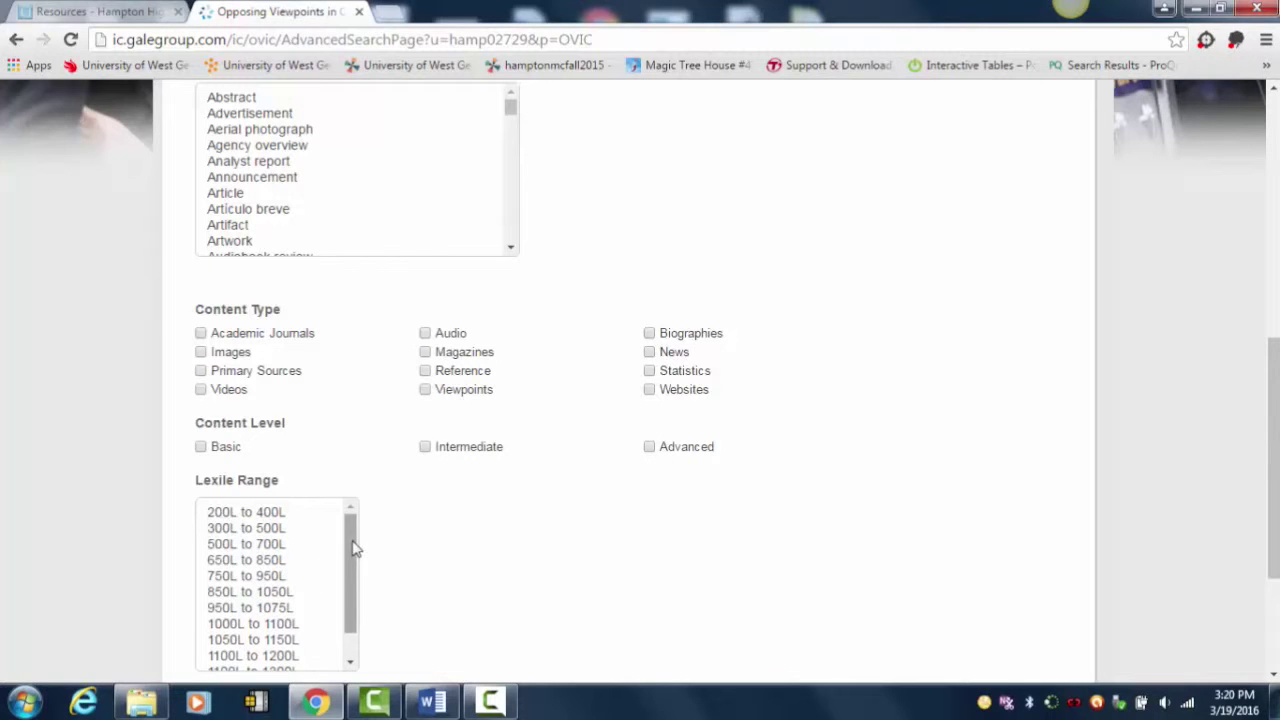
pyautogui.moveTo(357, 545)
pyautogui.mouseDown()
pyautogui.moveTo(354, 591)
pyautogui.moveTo(350, 530)
pyautogui.mouseUp()
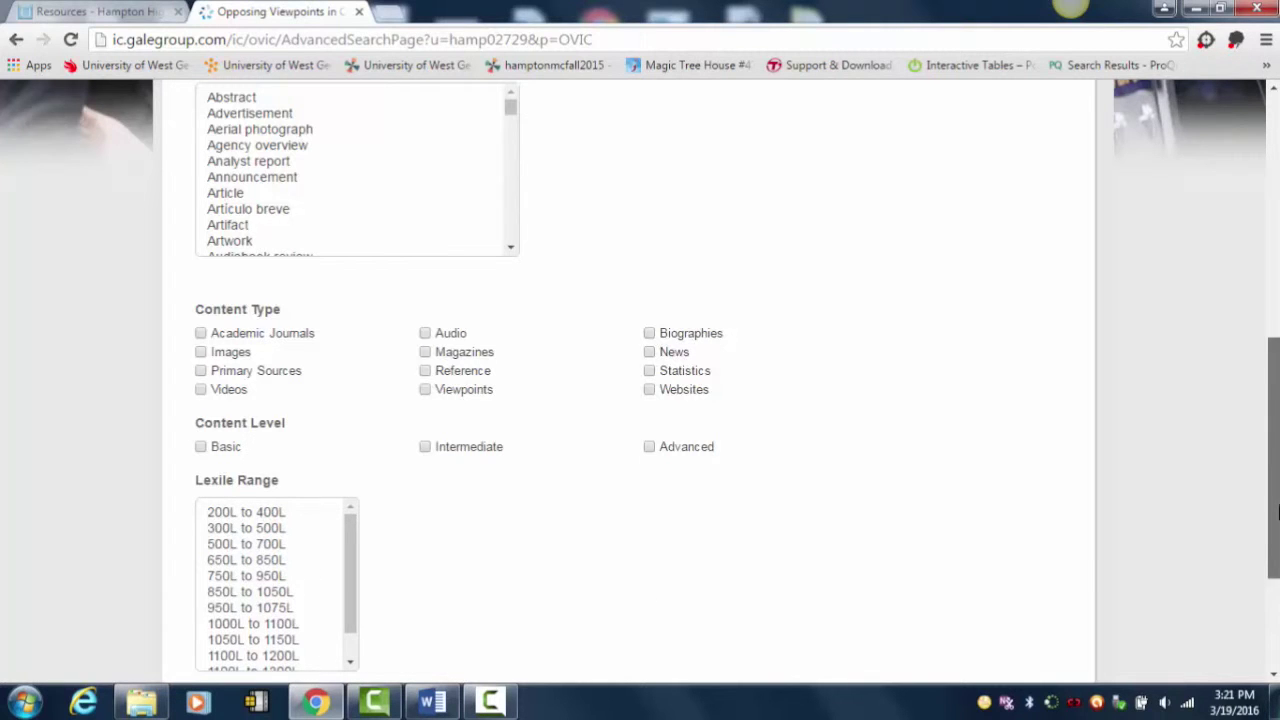
pyautogui.scroll(-2, 1275, 560)
pyautogui.moveTo(1275, 570); pyautogui.dragTo(1245, 270)
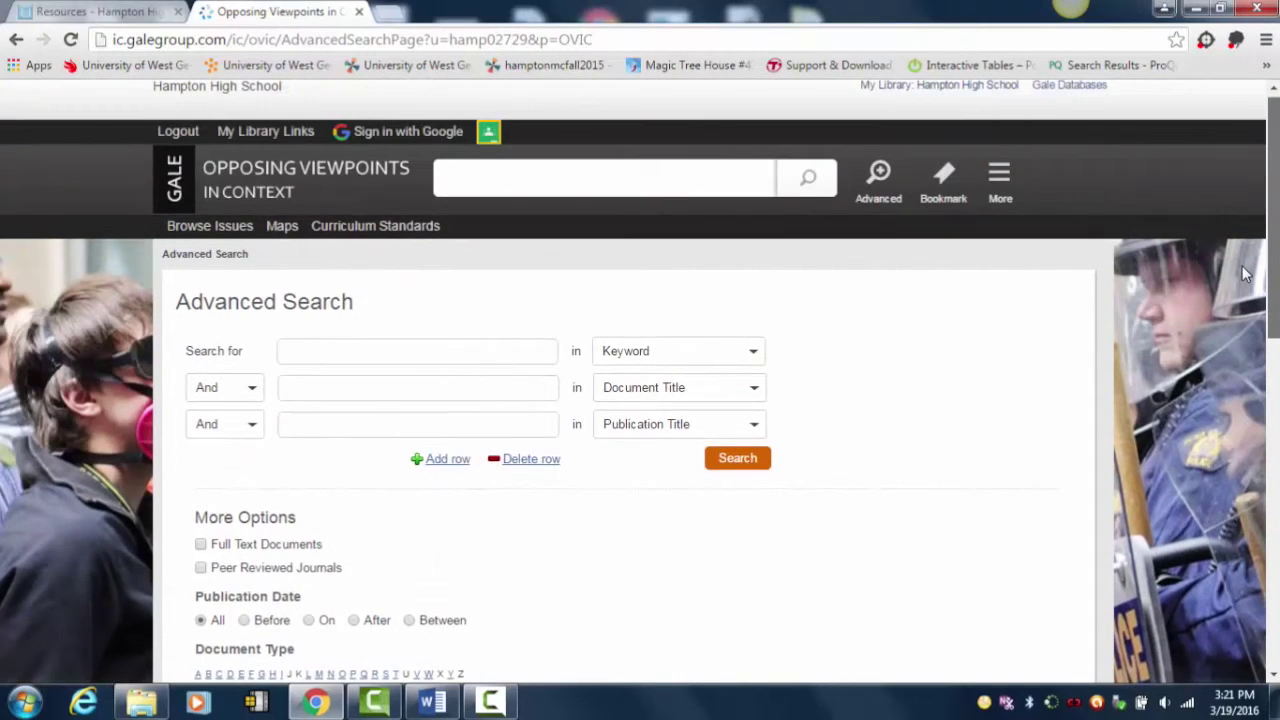